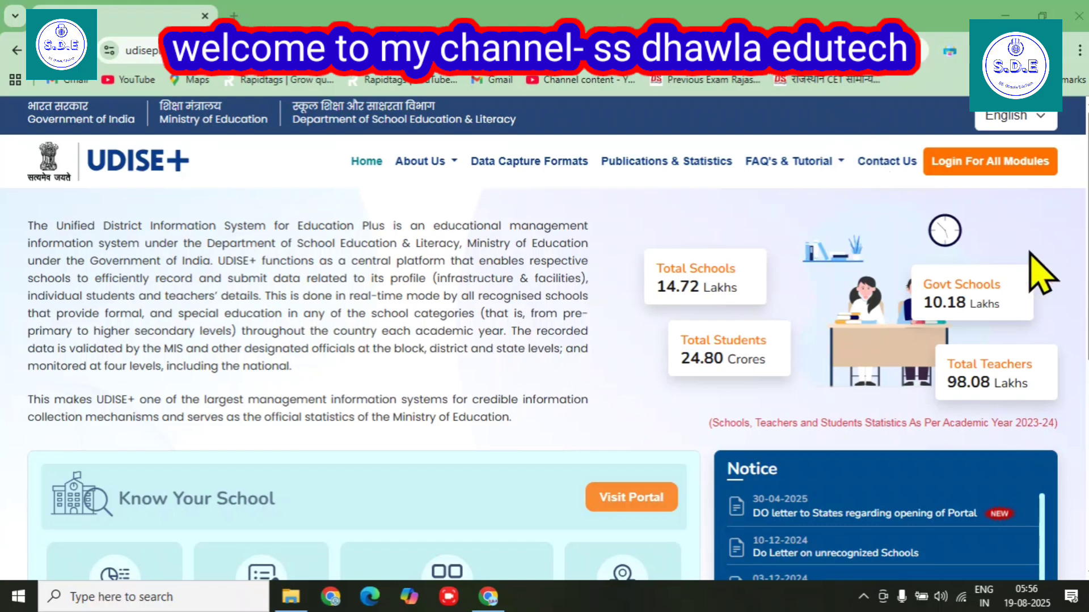
- Open the login page for all modules and proceed with Rajasthan as the state
left_click(998, 165)
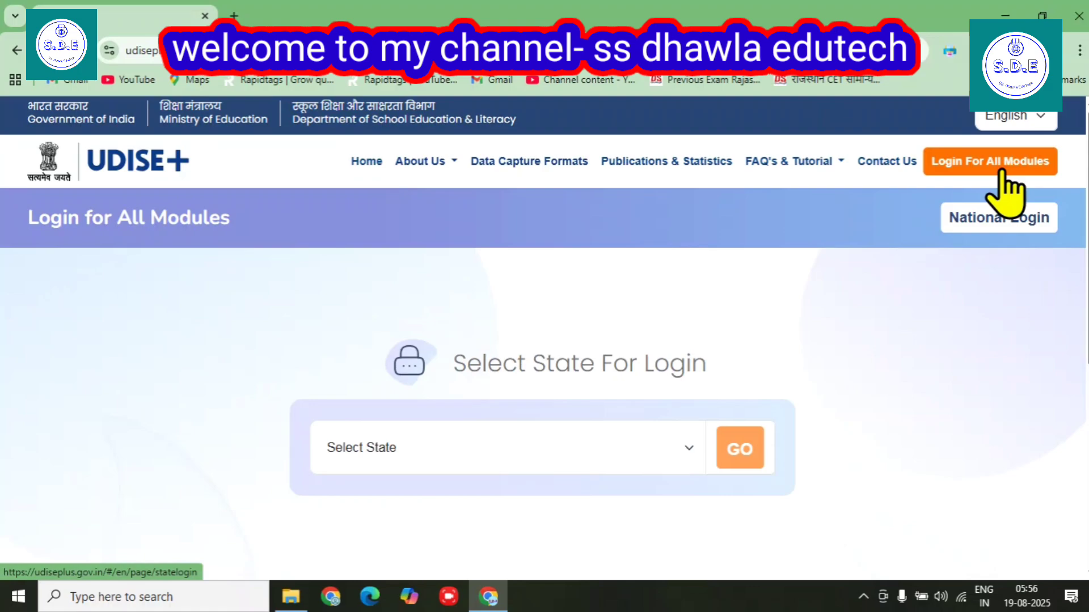
left_click(380, 462)
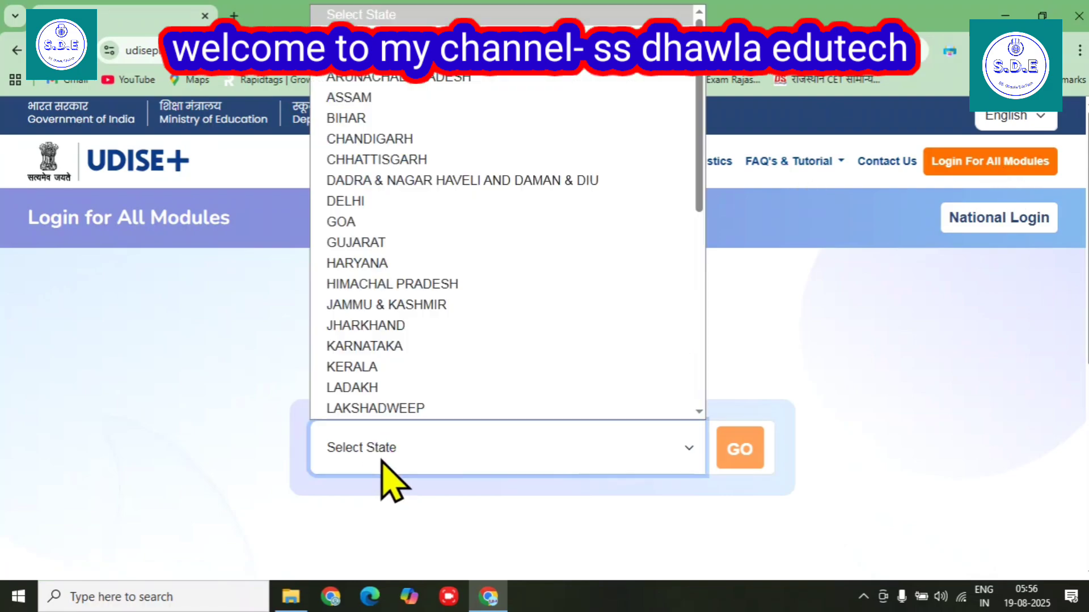
scroll(439, 309, "down", 5)
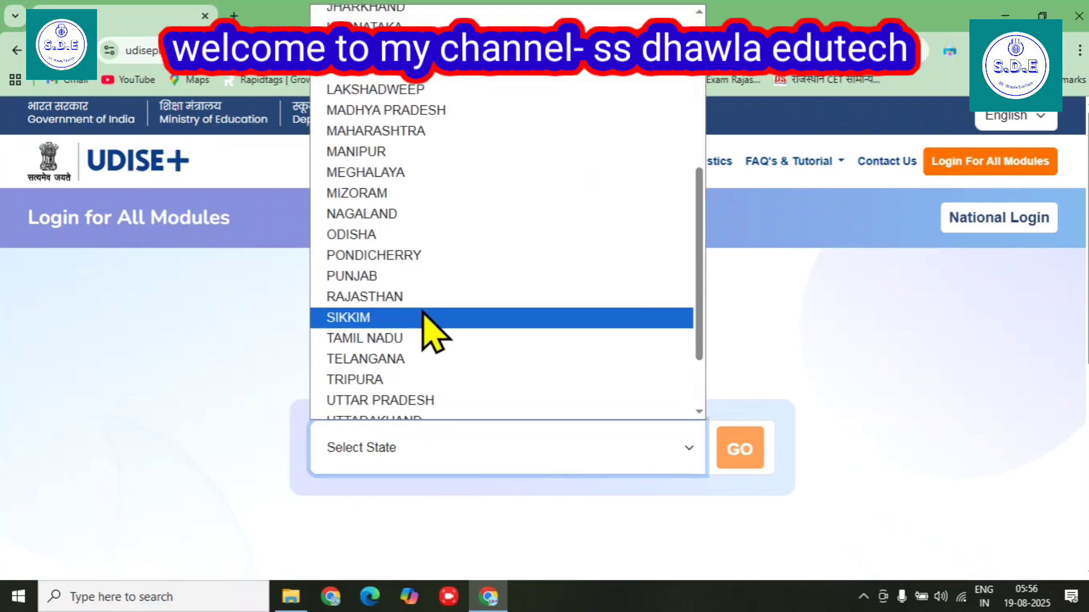
left_click(422, 297)
left_click(735, 454)
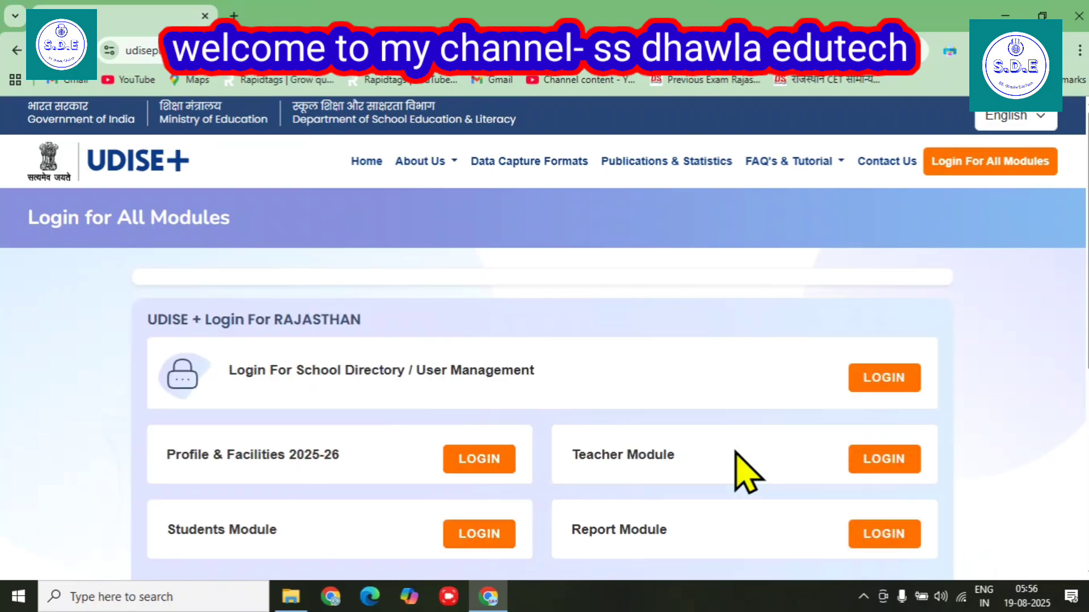
- Open the Teacher Module login, enter the captcha code shown and log in with the filled-in school credentials
scroll(573, 370, "down", 2)
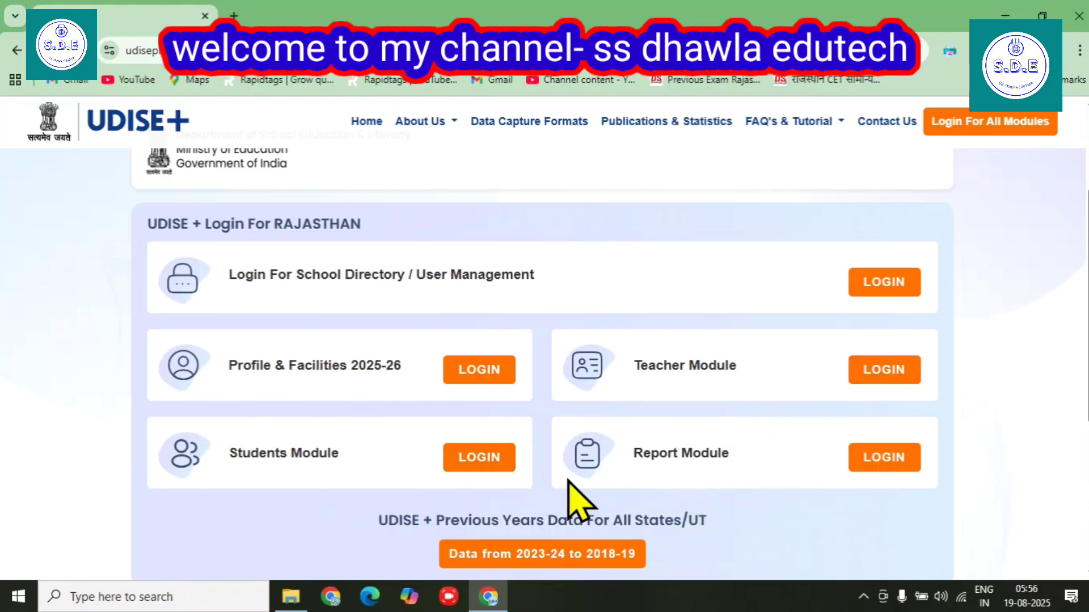
left_click(888, 374)
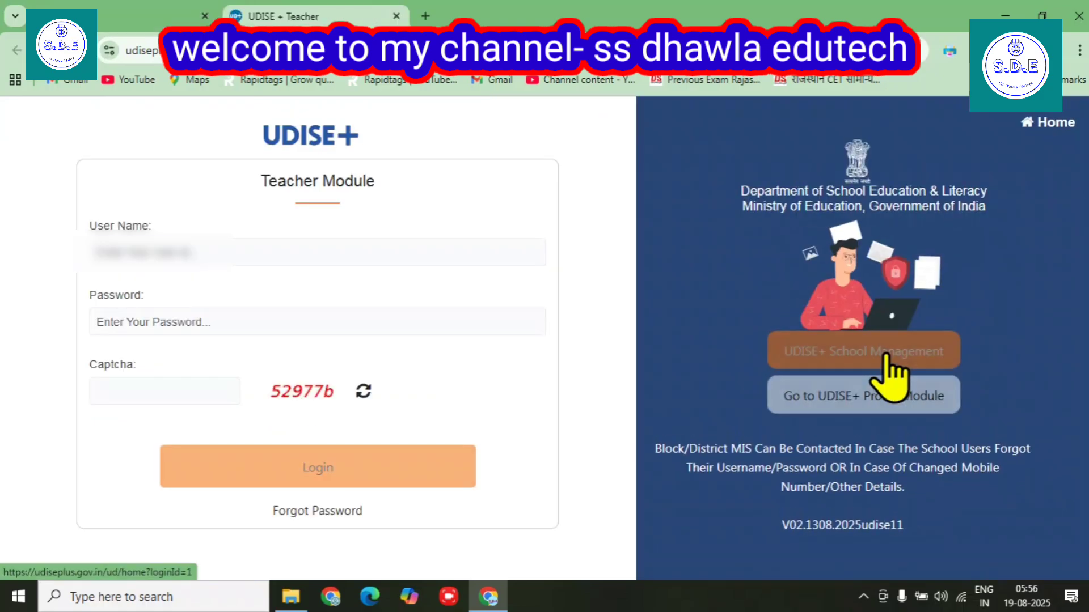
left_click(132, 388)
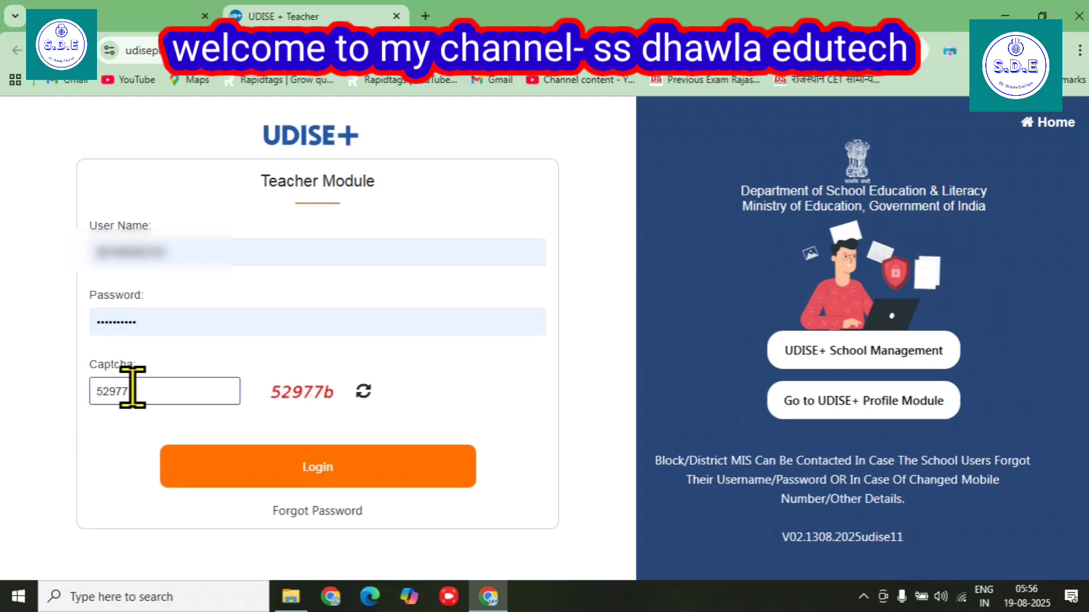
type("52977b")
left_click(286, 468)
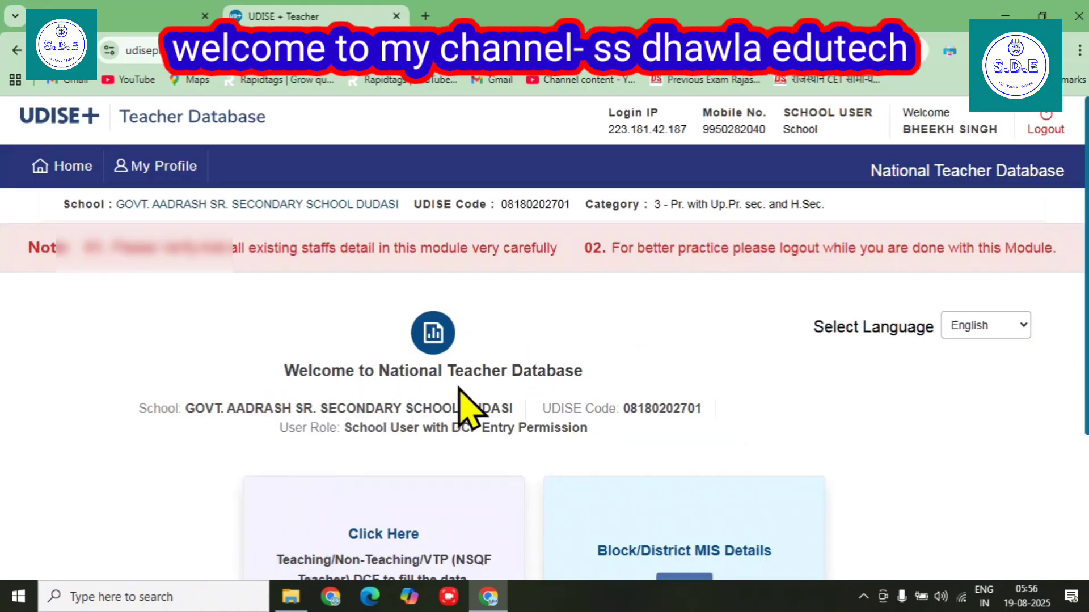
- Read the welcome page notes and open the Teaching/Non-Teaching/VTP (NSQF Teacher) DCF for data entry
scroll(502, 409, "down", 3)
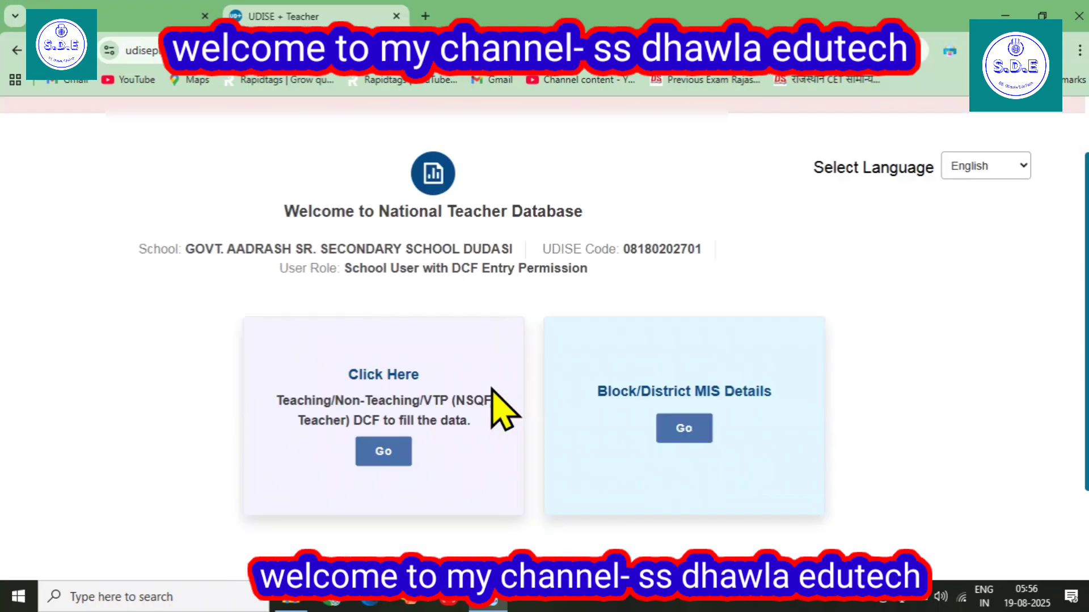
scroll(502, 408, "up", 3)
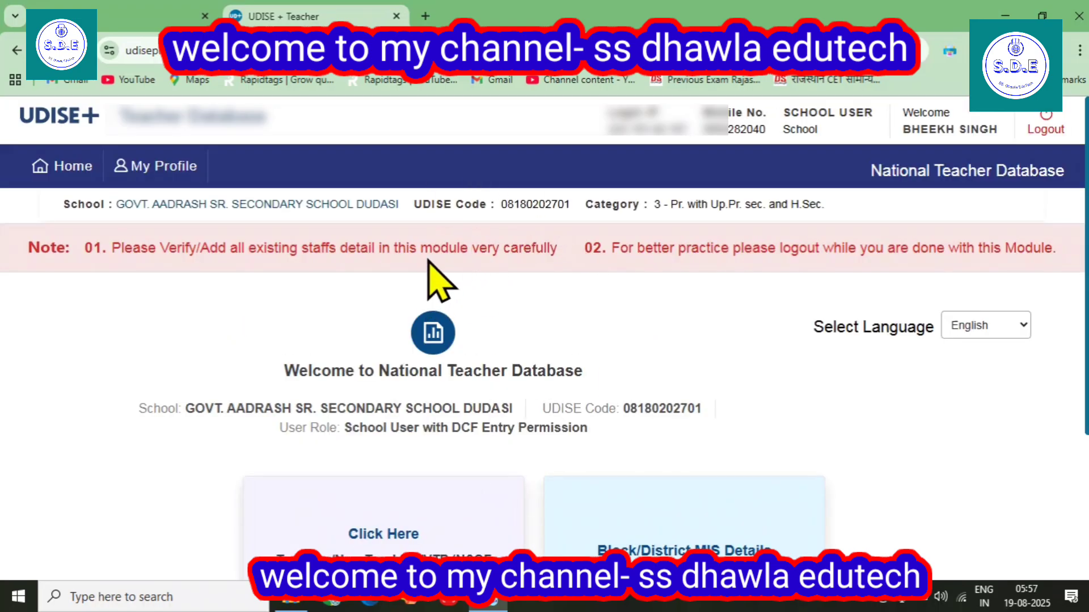
scroll(448, 295, "down", 3)
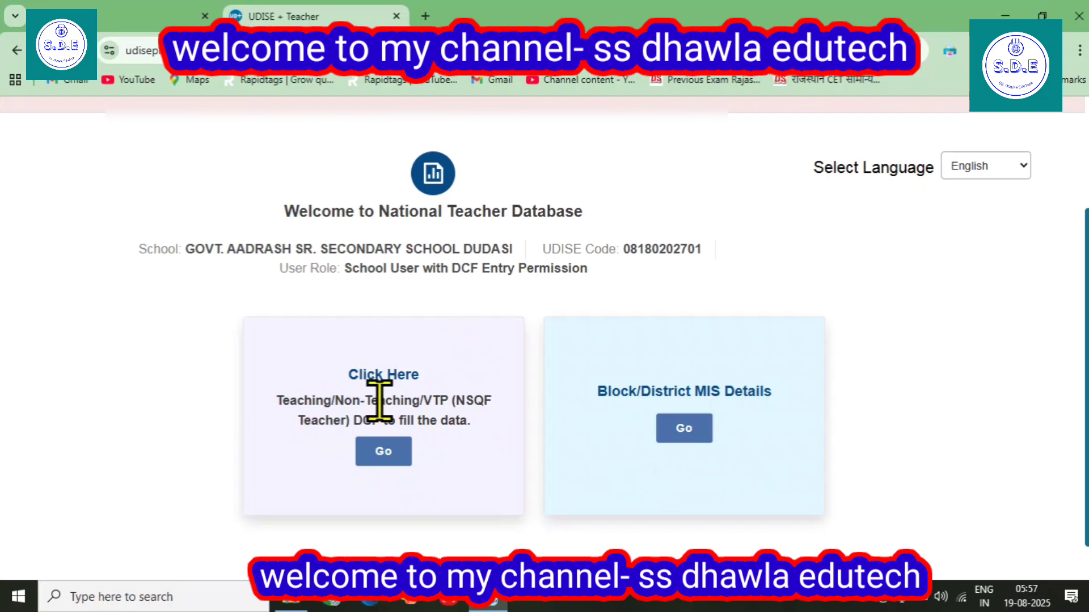
left_click(375, 453)
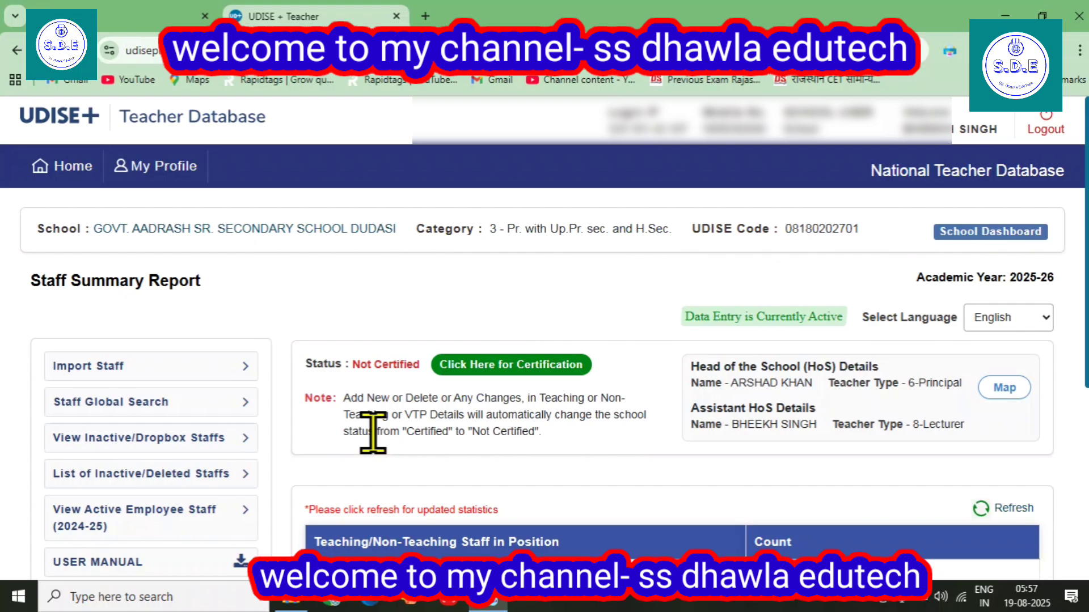
- Open the list of all teaching staff in position from the Staff Summary Report
scroll(661, 394, "down", 4)
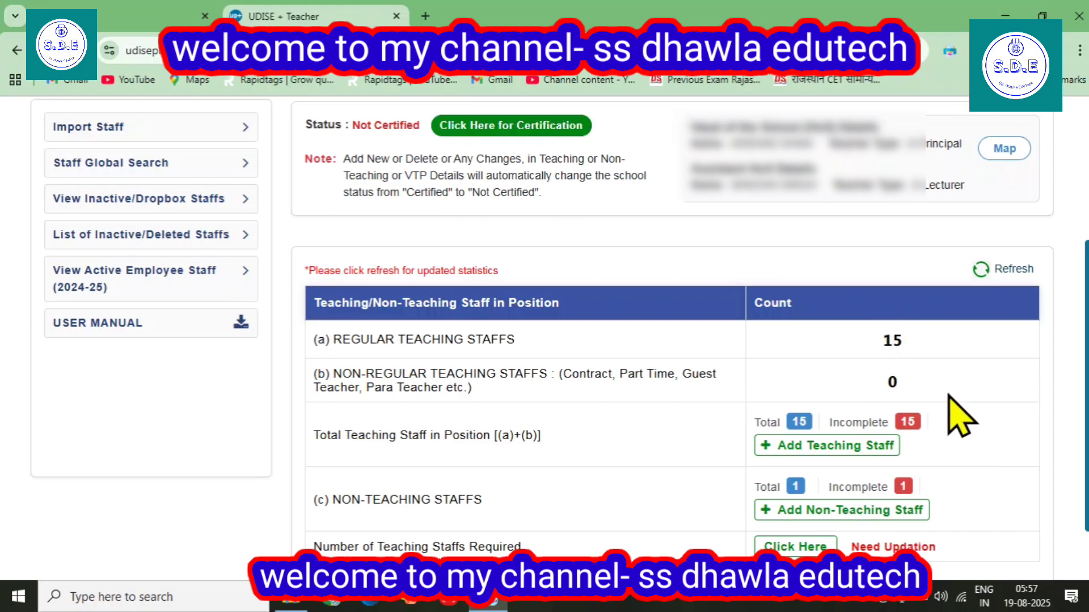
scroll(958, 417, "down", 1)
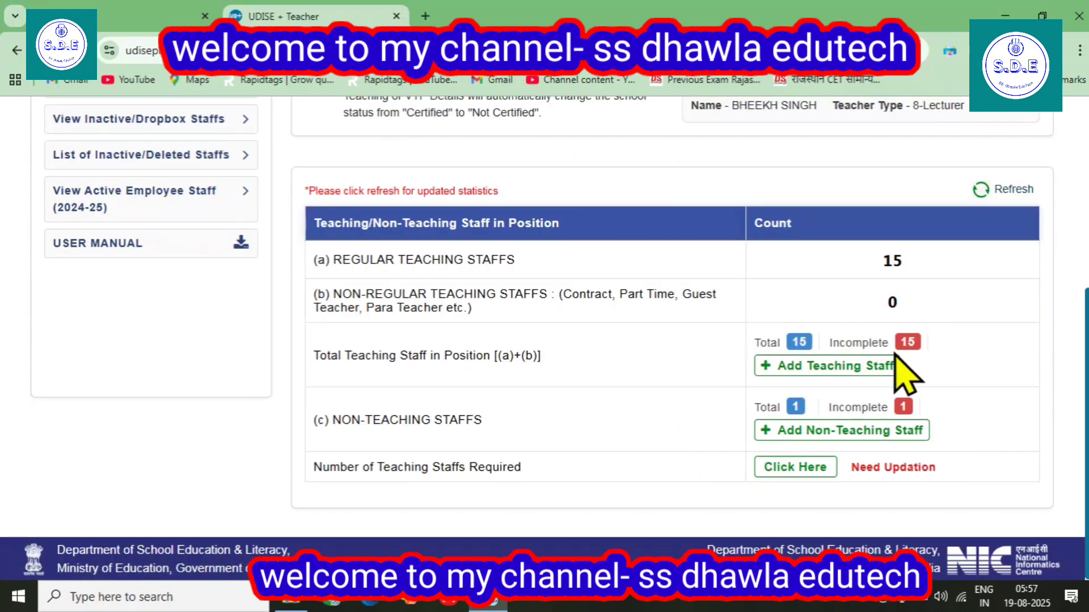
left_click(799, 344)
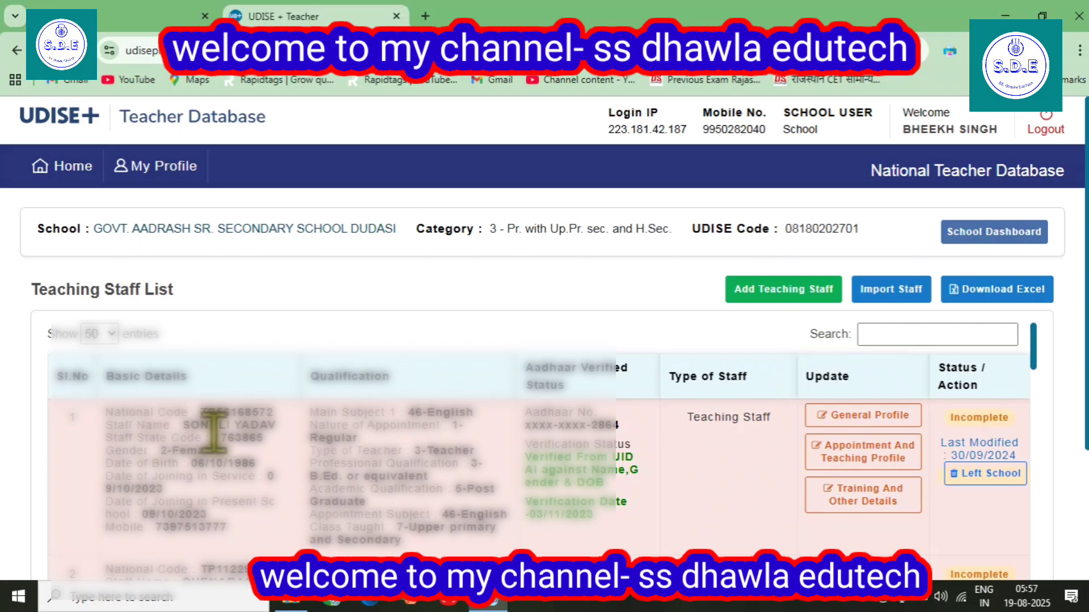
- Examine the Teaching Staff List from first to last entry, checking each teacher's details, update options and status
scroll(561, 443, "down", 1)
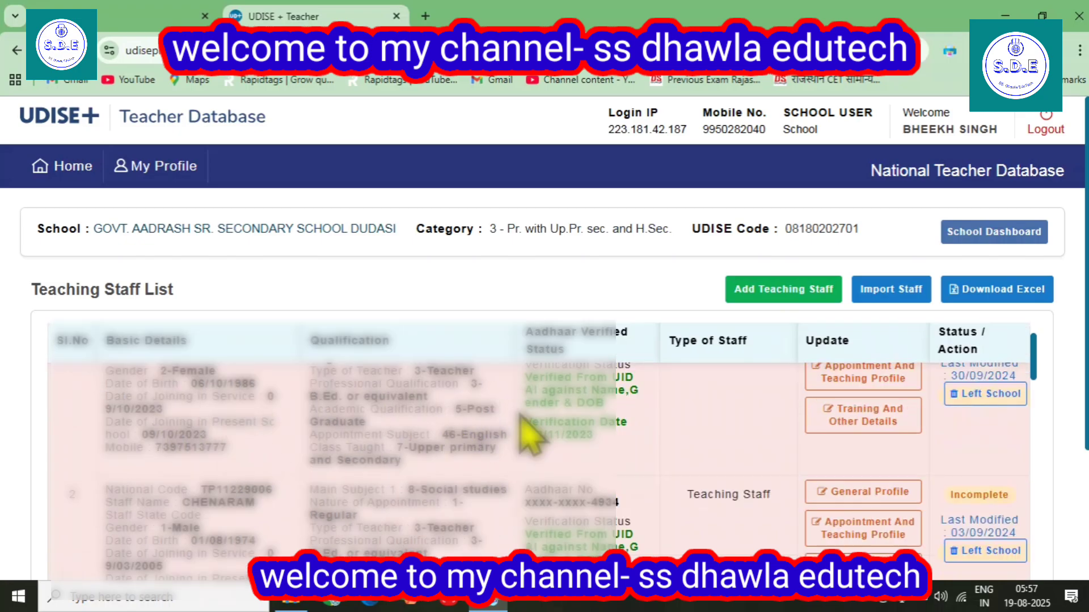
scroll(577, 478, "up", 1)
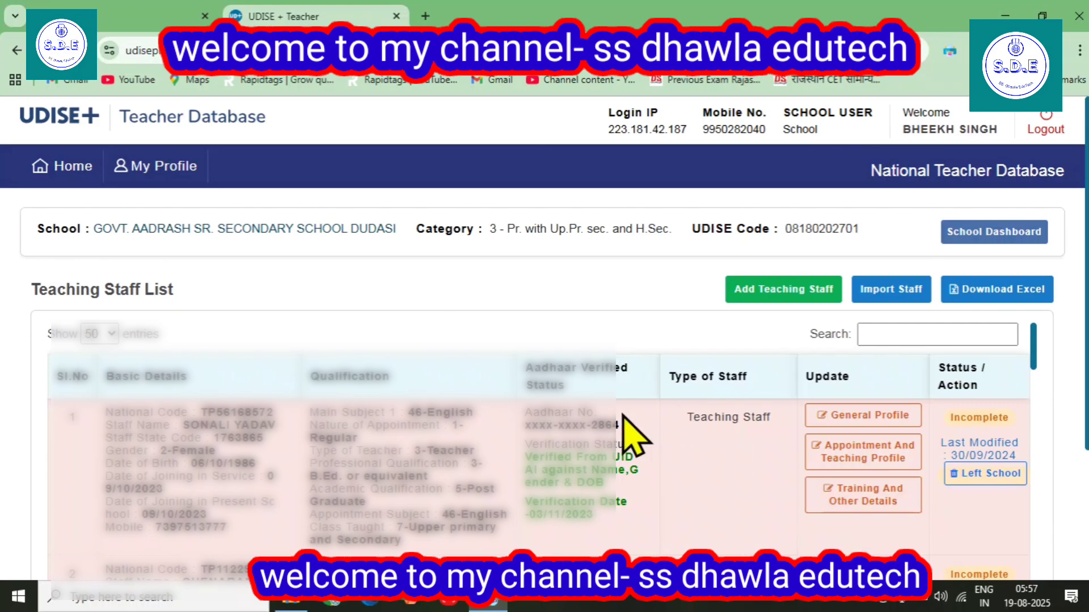
scroll(488, 431, "down", 10)
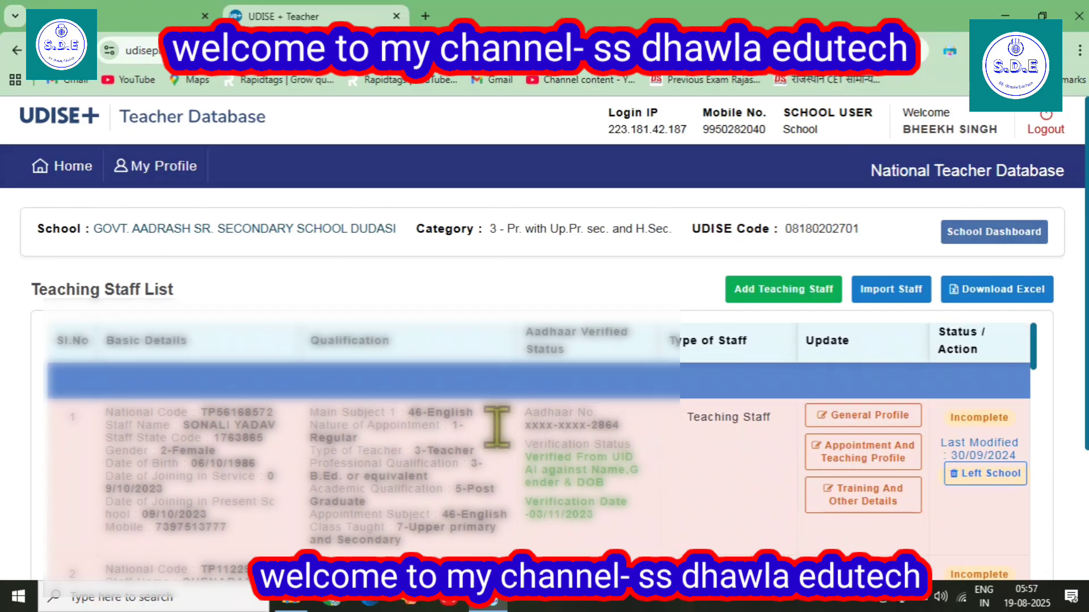
scroll(482, 499, "down", 15)
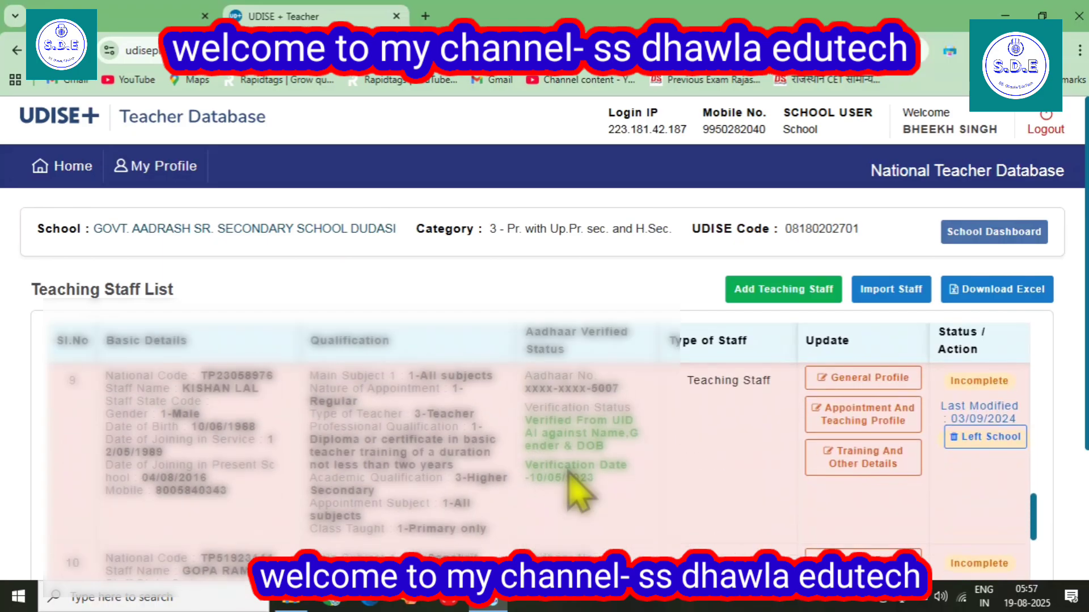
scroll(728, 483, "down", 3)
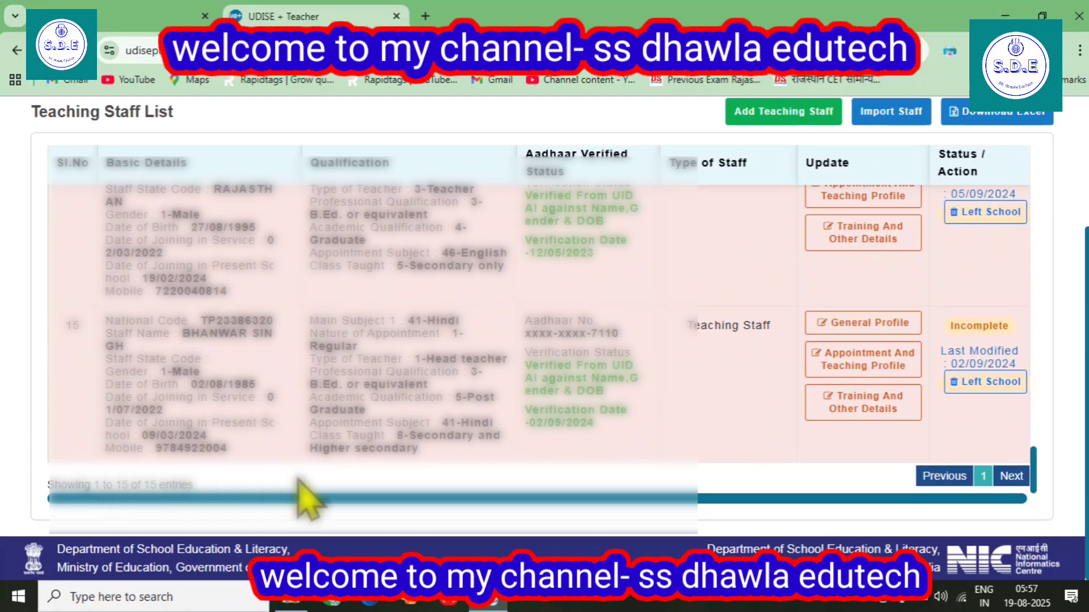
scroll(782, 486, "up", 6)
scroll(788, 491, "up", 15)
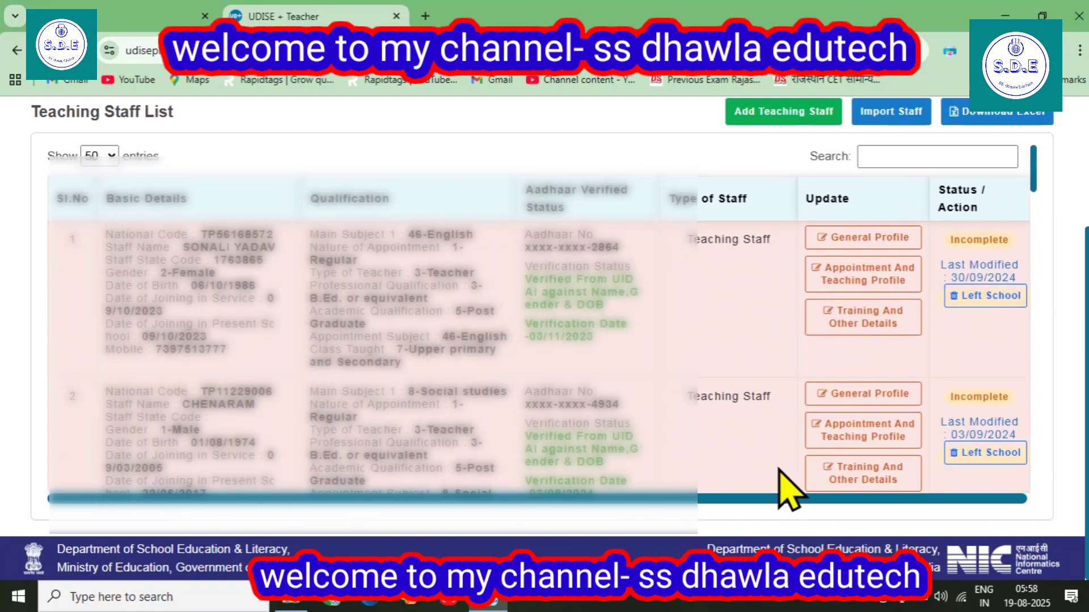
scroll(789, 489, "up", 3)
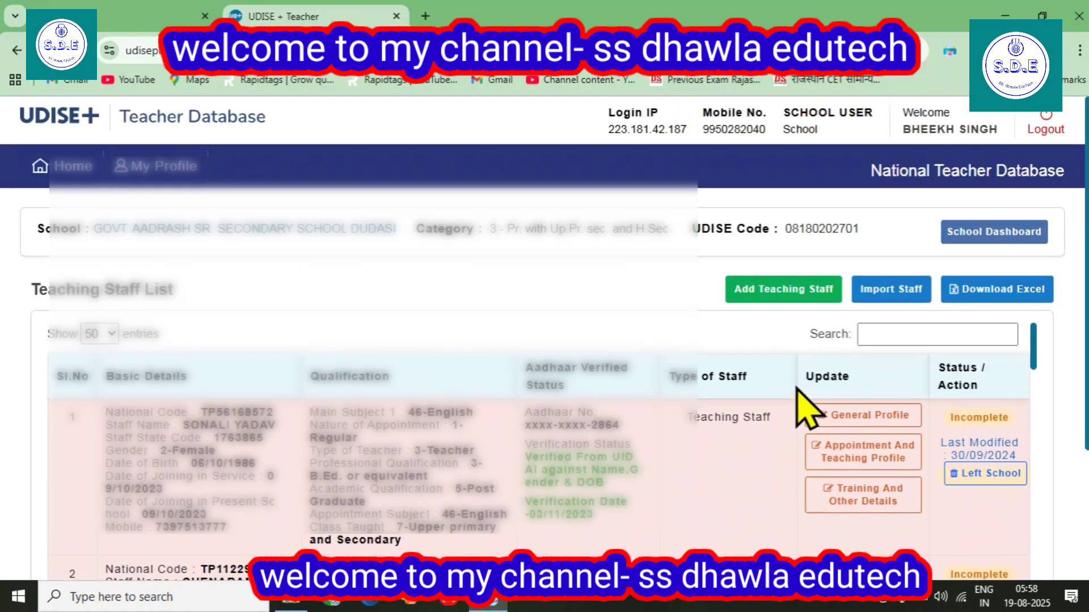
- Look through the General Profile fields of the Add New Teaching Staff form and return to the staff list
left_click(772, 301)
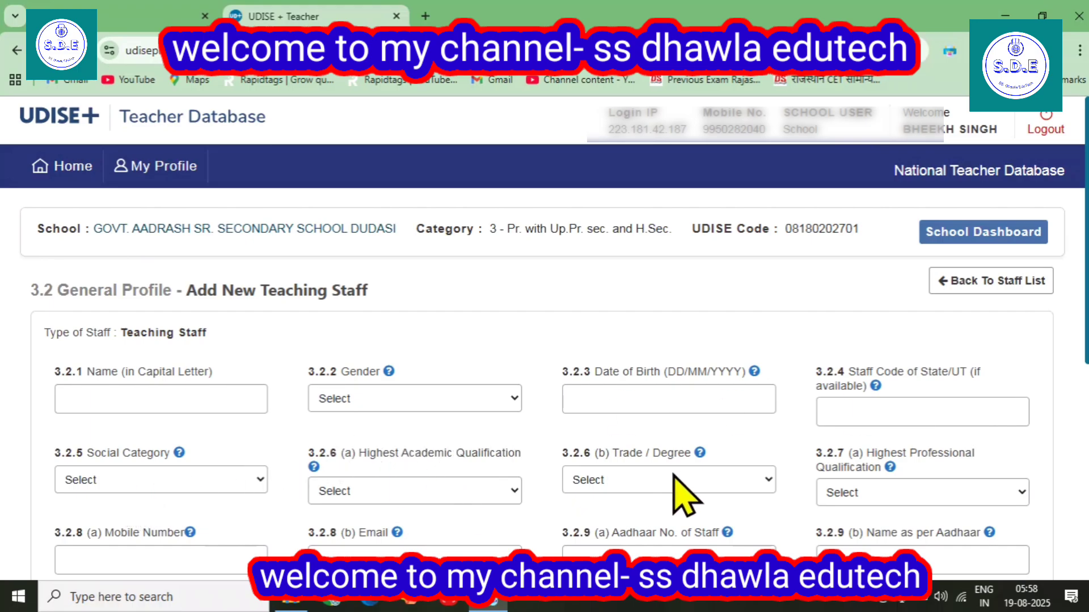
scroll(613, 486, "down", 4)
scroll(587, 449, "down", 3)
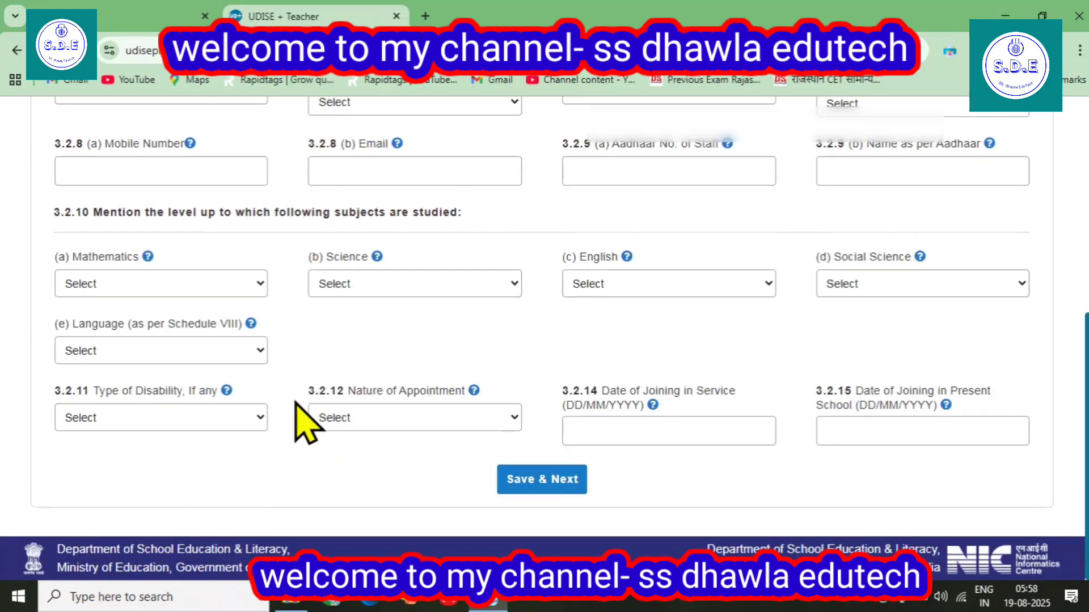
scroll(546, 480, "up", 7)
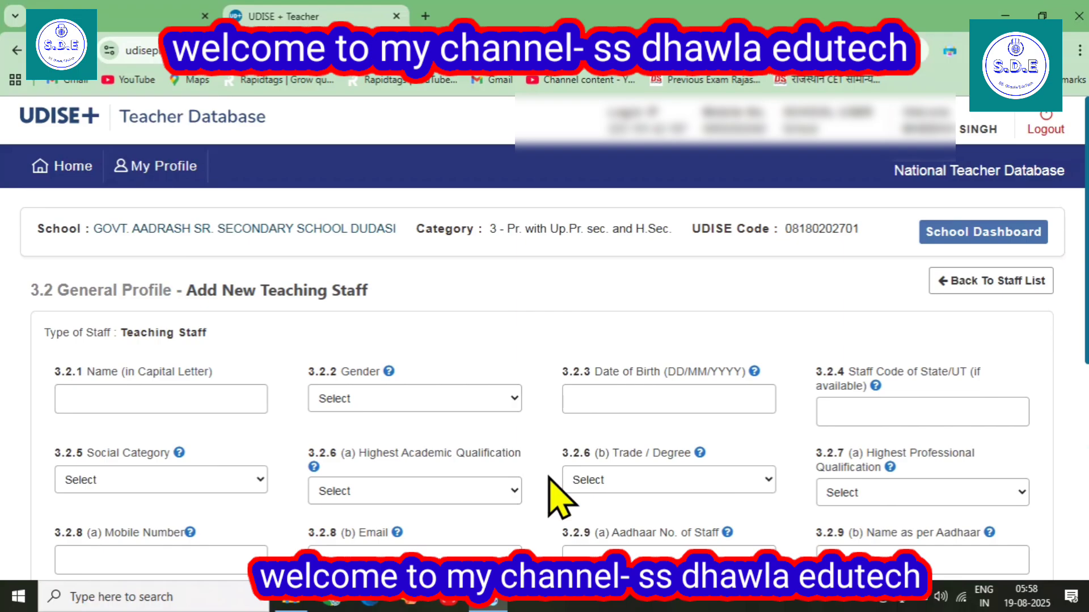
scroll(558, 499, "down", 2)
scroll(558, 499, "up", 2)
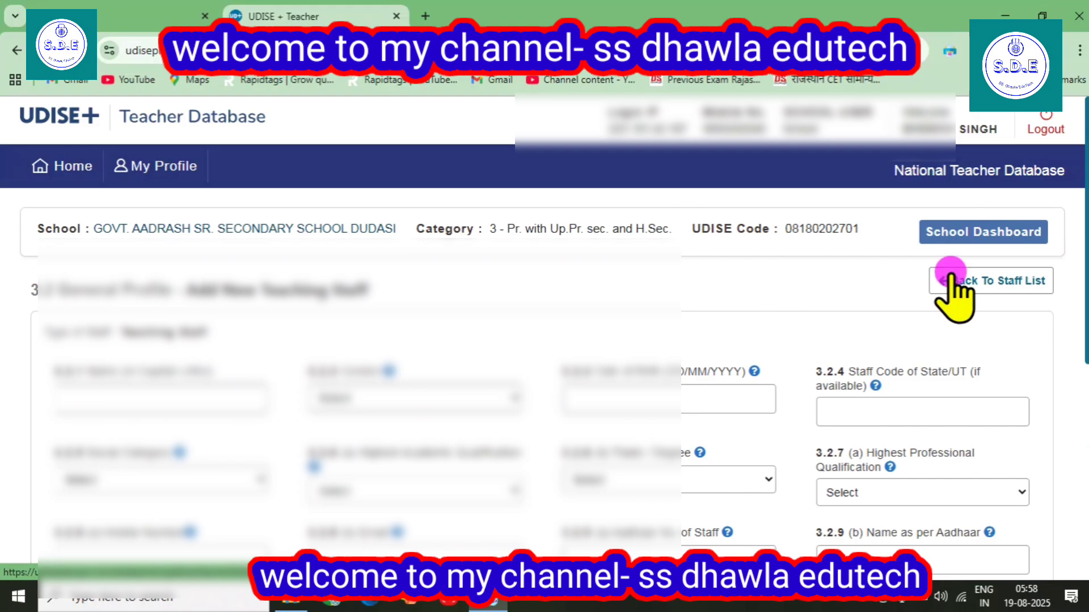
left_click(955, 281)
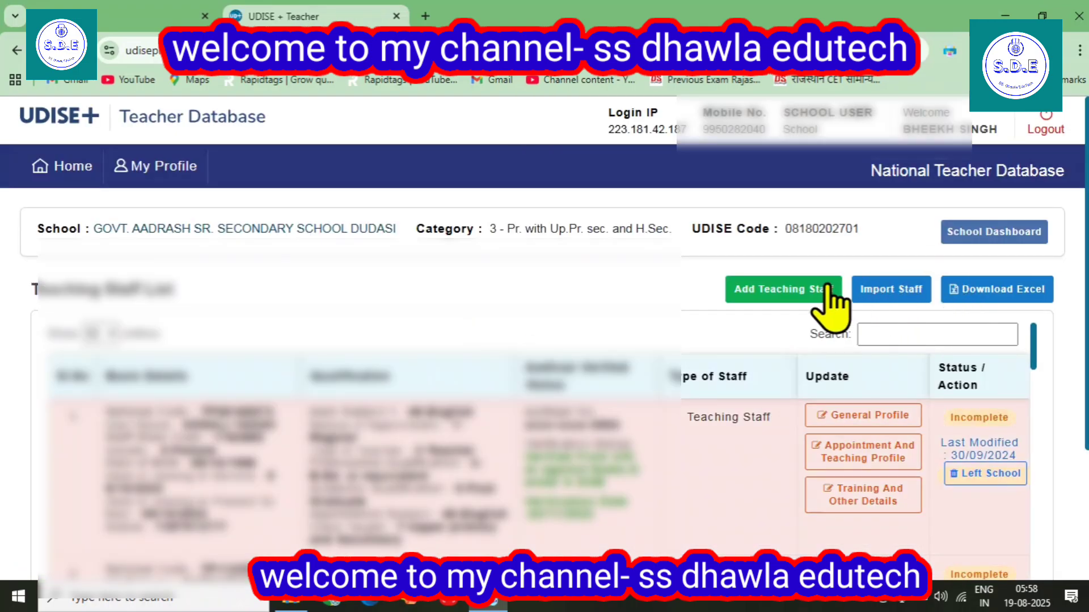
- Open Import Staff, start the Get National Code lookup and enter the staff member's Aadhaar number
left_click(887, 291)
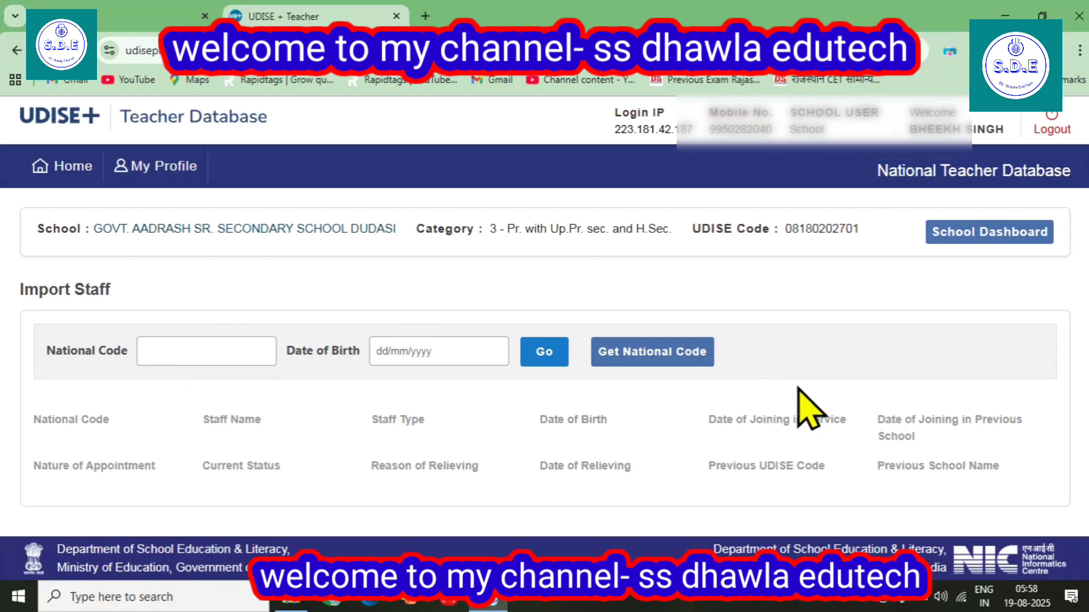
left_click(645, 354)
left_click(486, 313)
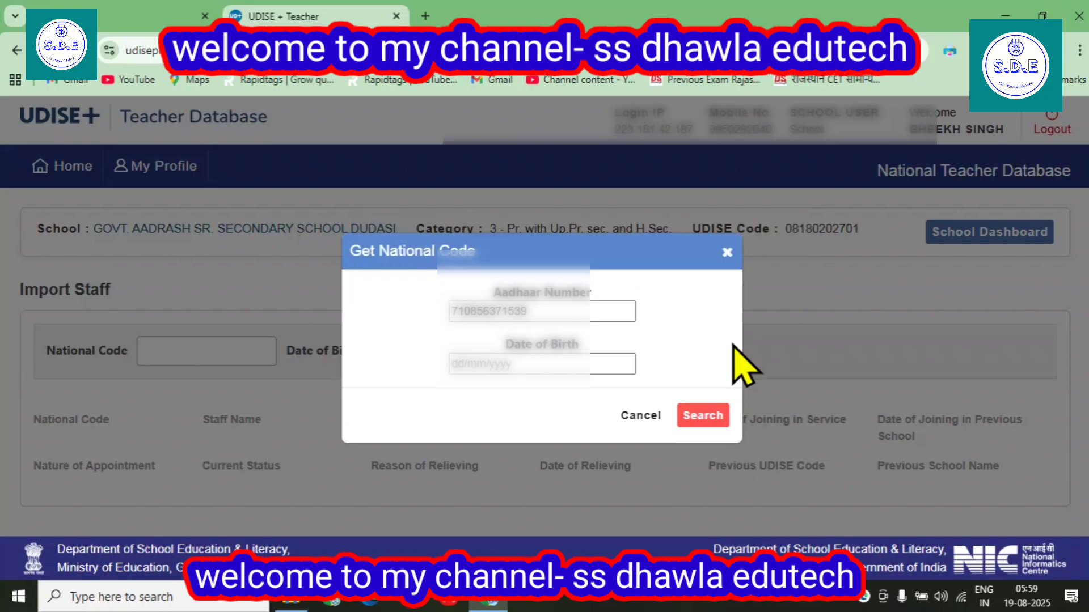
- Set the staff member's date of birth in the Get National Code lookup and search for the matching national code
left_click(561, 361)
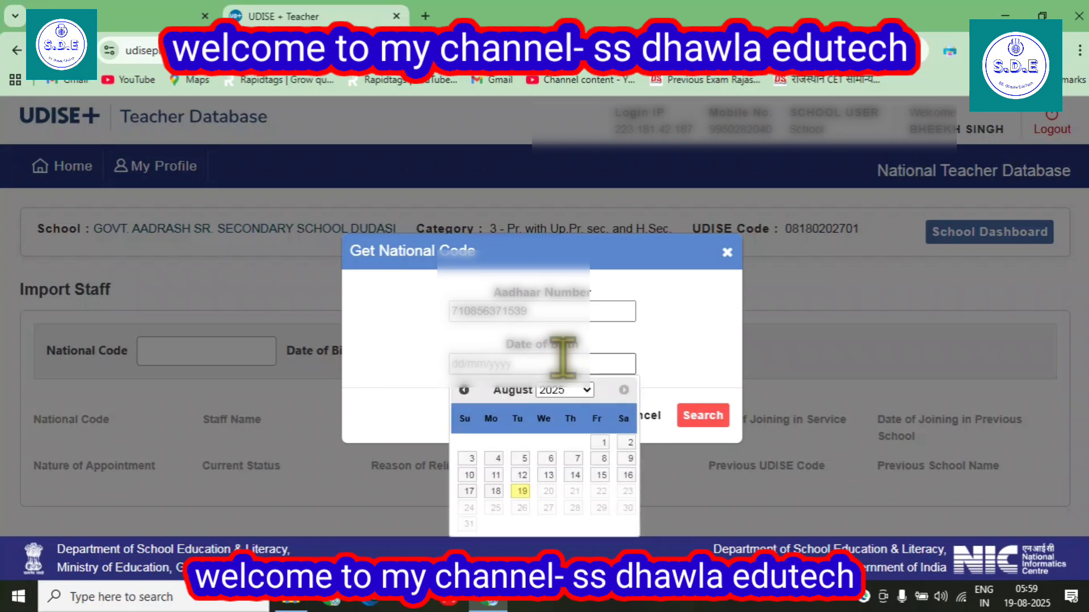
left_click(559, 390)
scroll(556, 238, "up", 1)
scroll(560, 170, "up", 12)
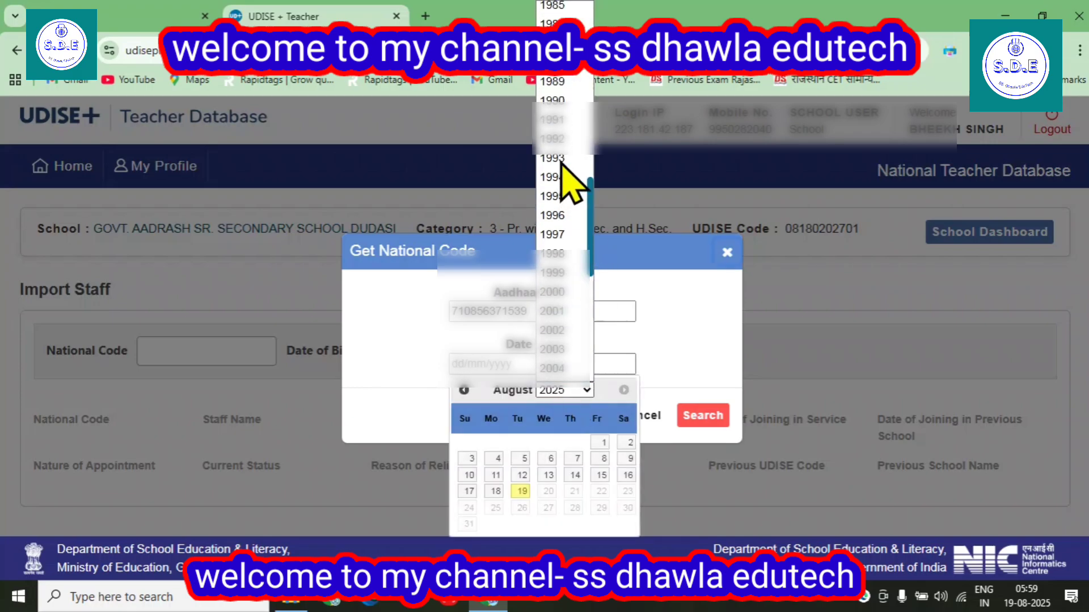
scroll(564, 221, "down", 5)
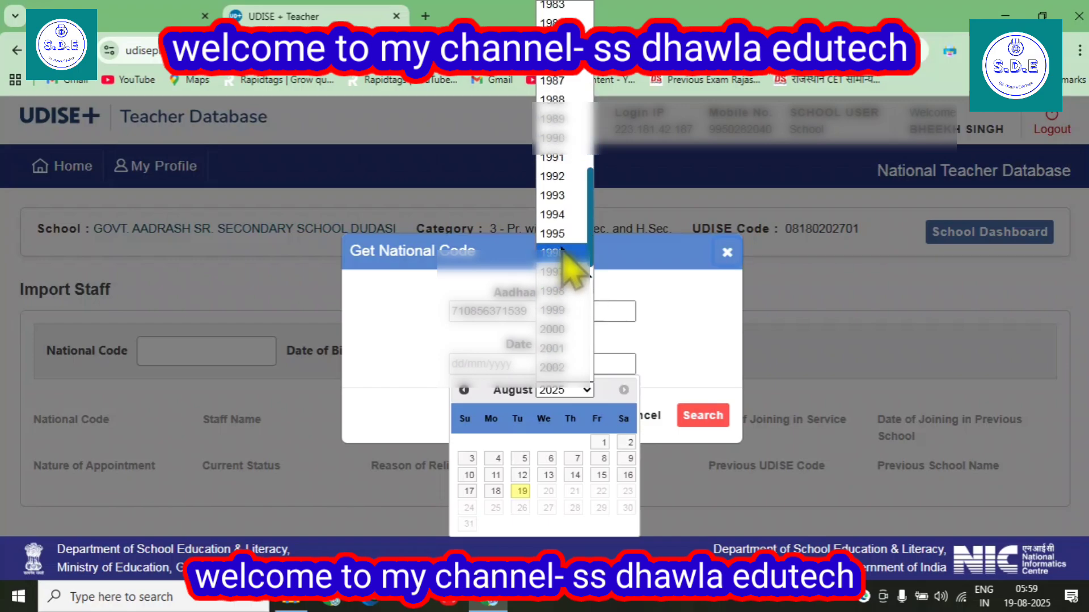
left_click(549, 77)
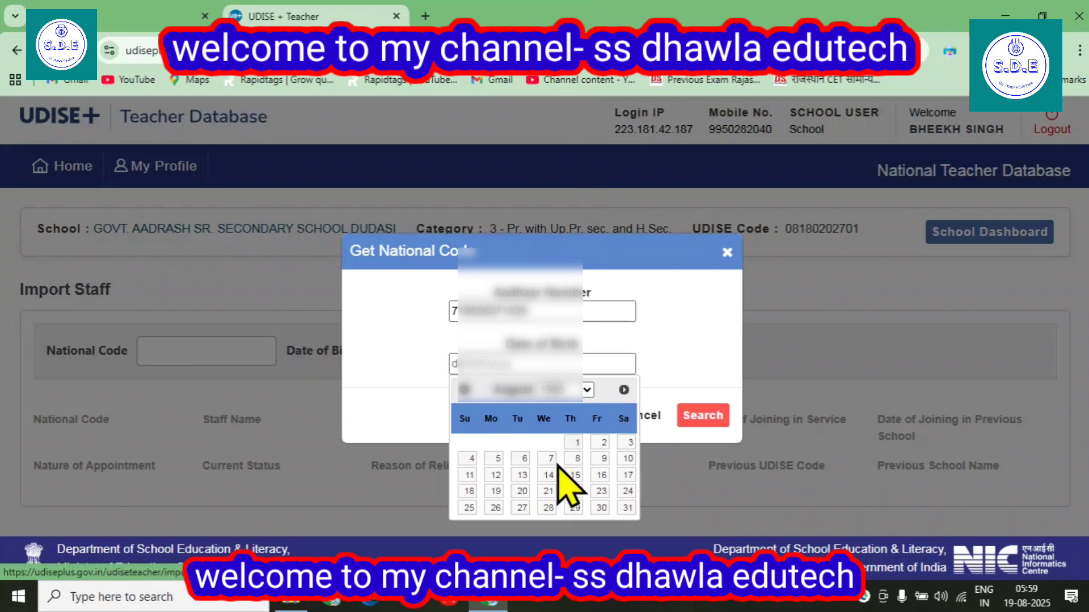
left_click(465, 391)
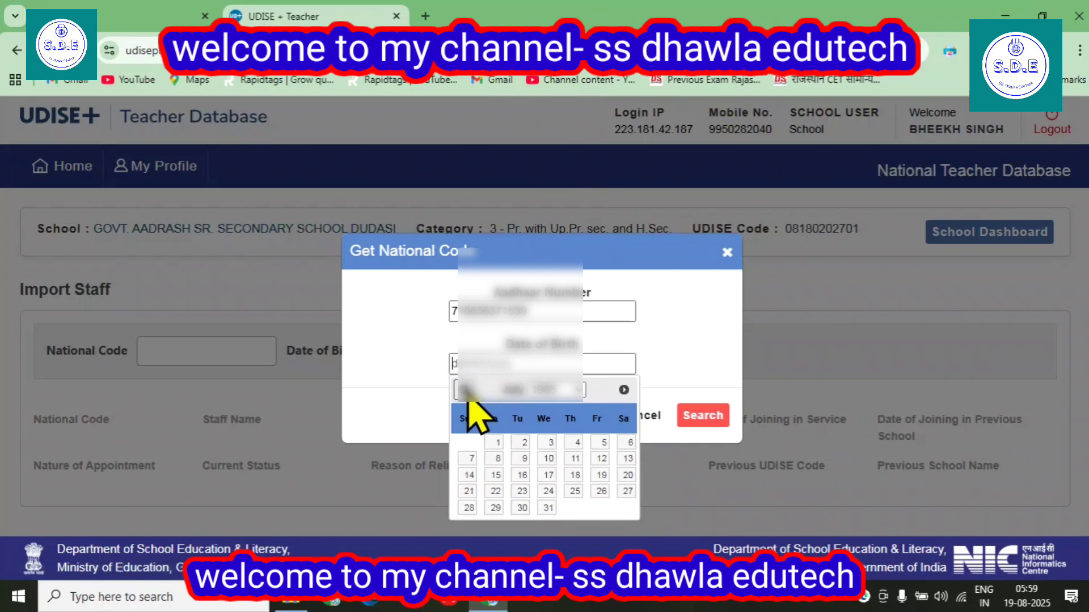
left_click(466, 389)
left_click(467, 390)
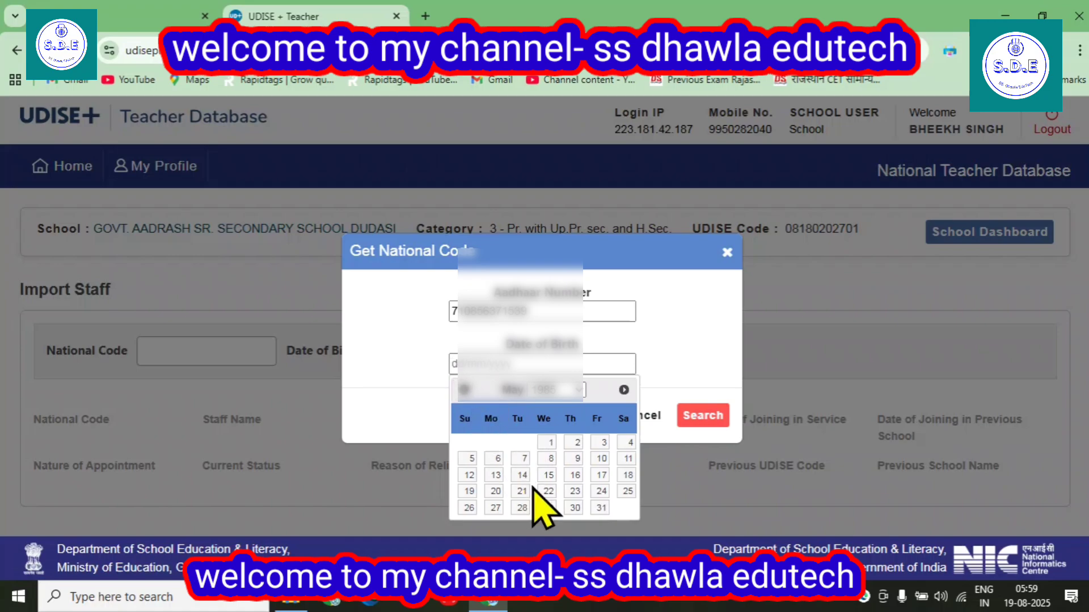
left_click(496, 490)
left_click(703, 416)
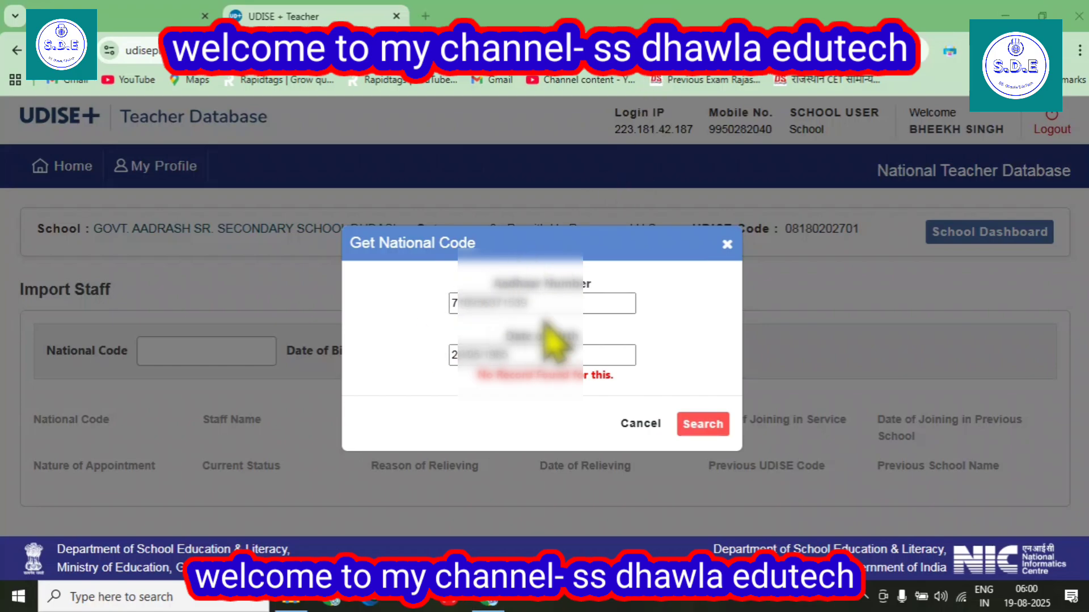
left_click(703, 425)
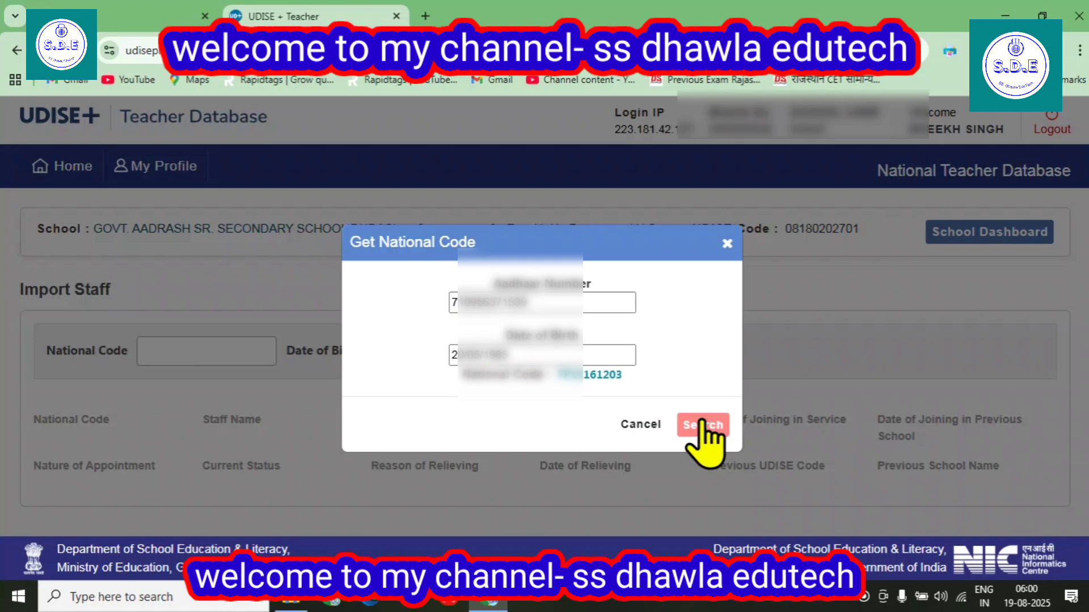
- Transfer the staff member's national code from the lookup result into the National Code field of the Import Staff form
left_click(560, 376)
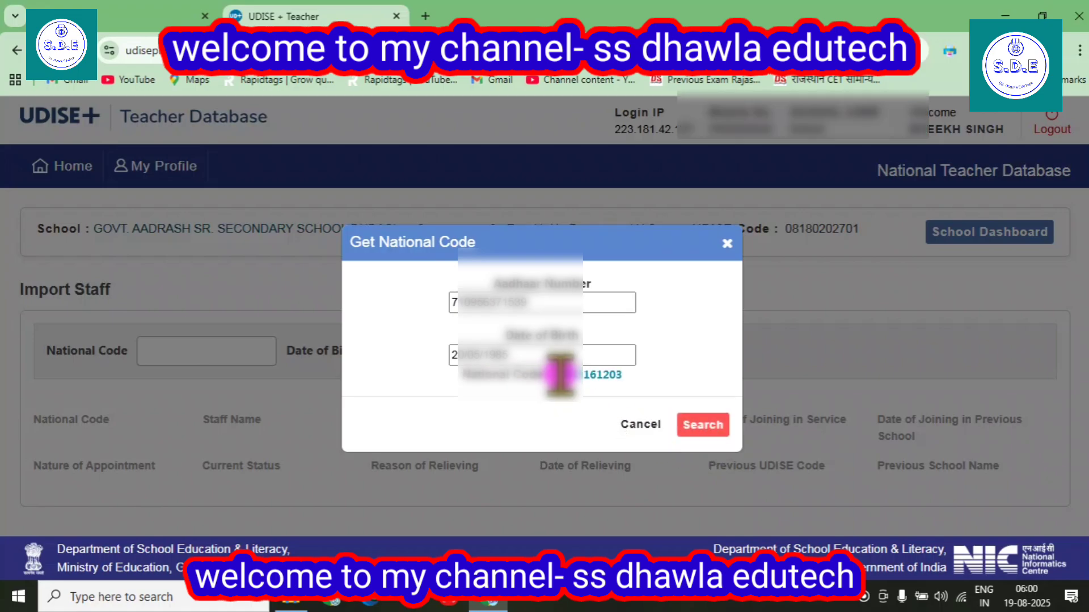
left_click_drag(560, 376, 624, 375)
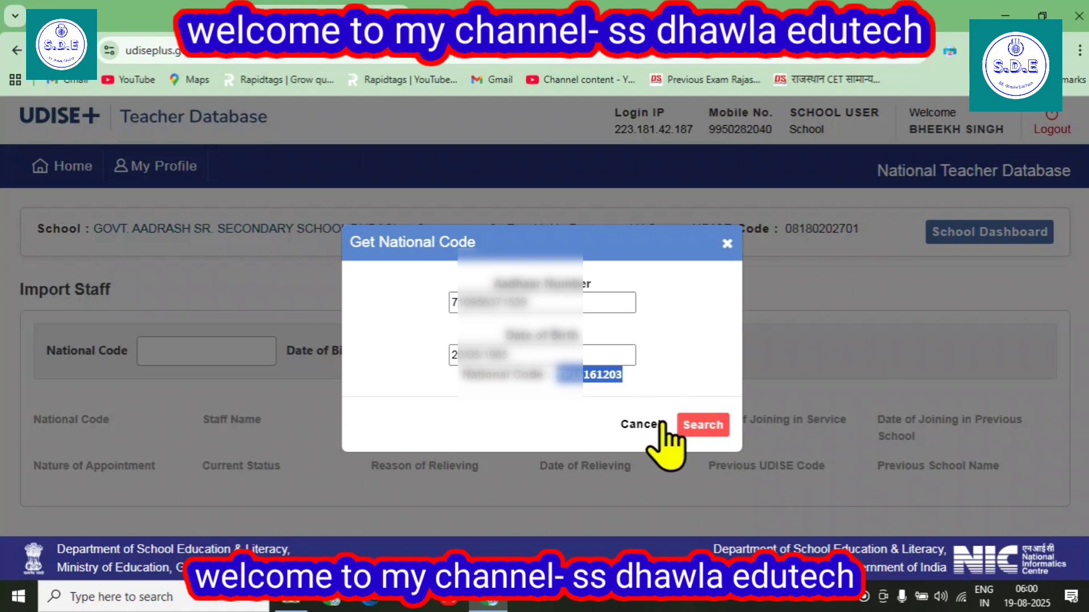
left_click(644, 426)
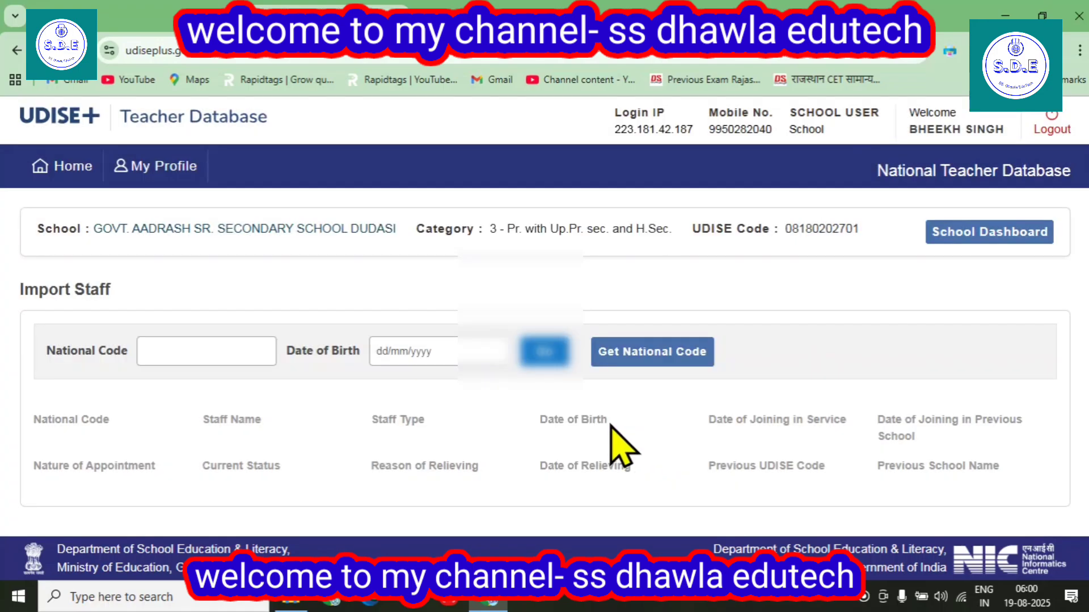
left_click(183, 351)
left_click(222, 390)
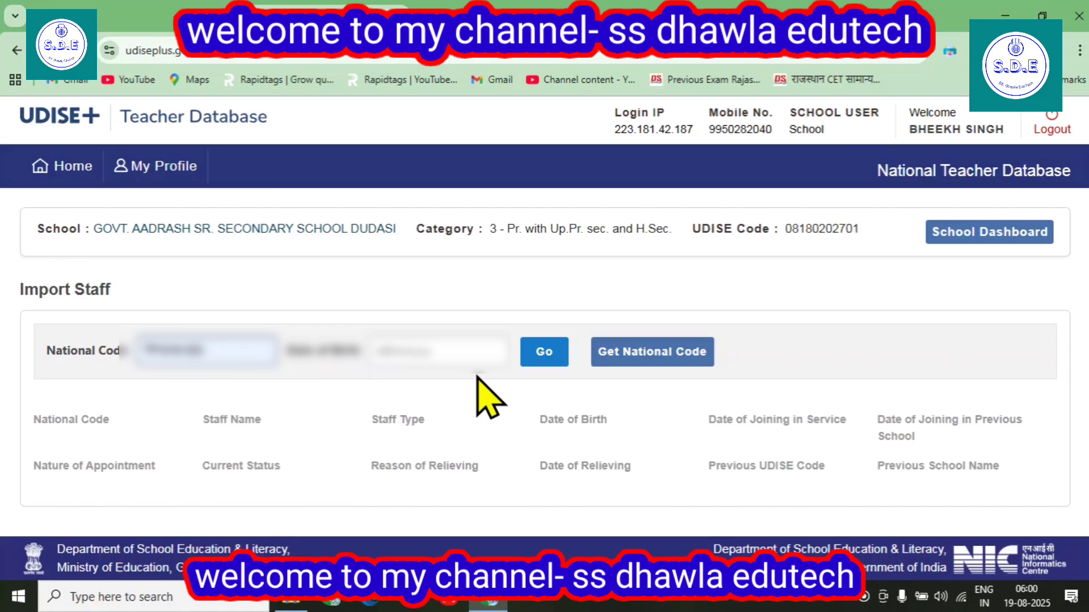
- Enter the staff member's date of birth in the Import Staff form
left_click(457, 352)
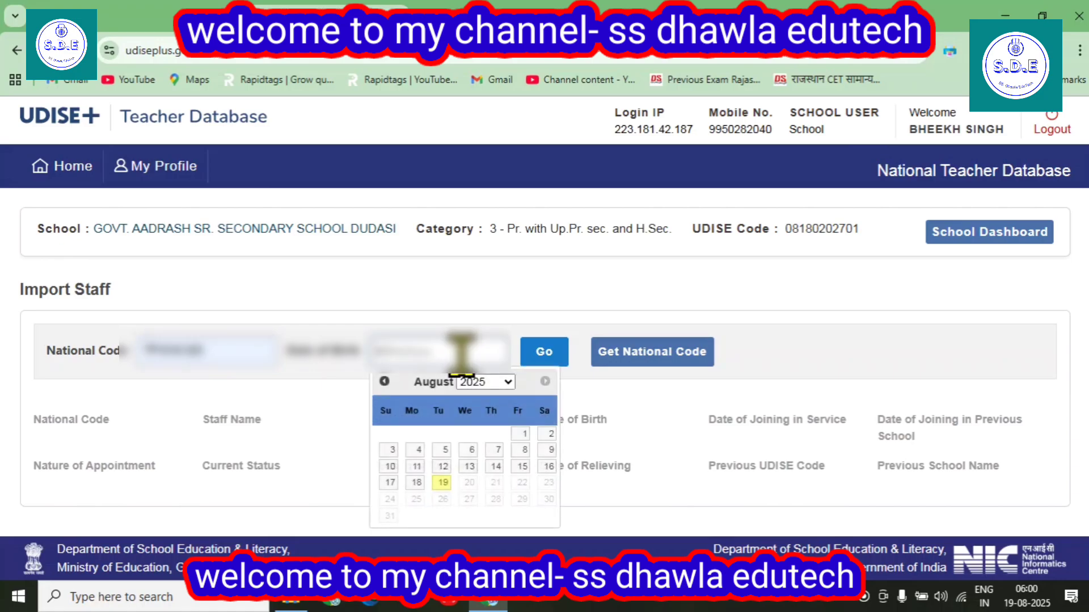
left_click(478, 384)
scroll(487, 227, "up", 11)
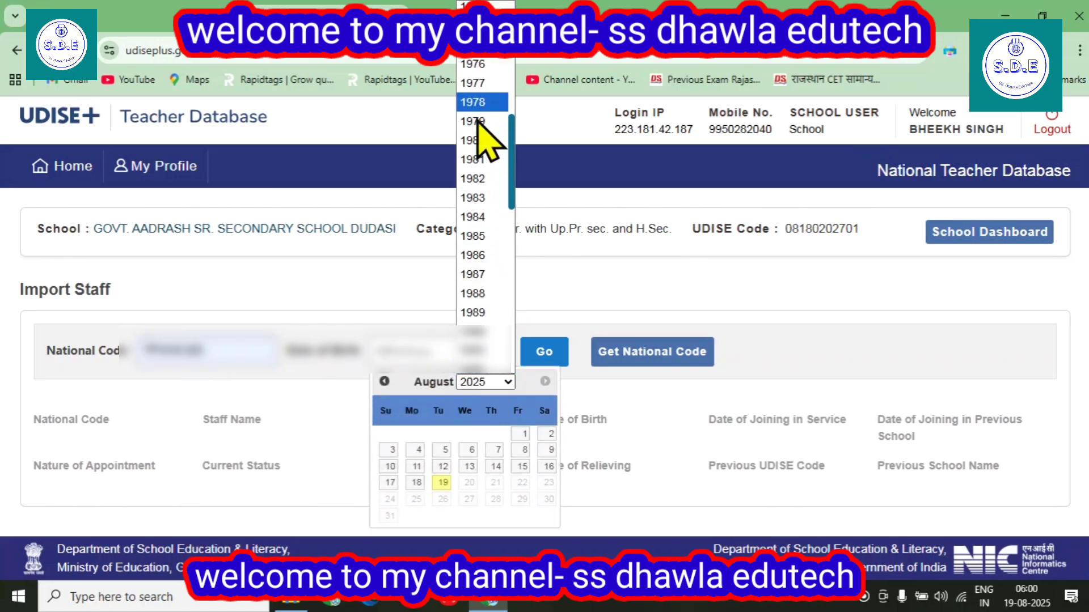